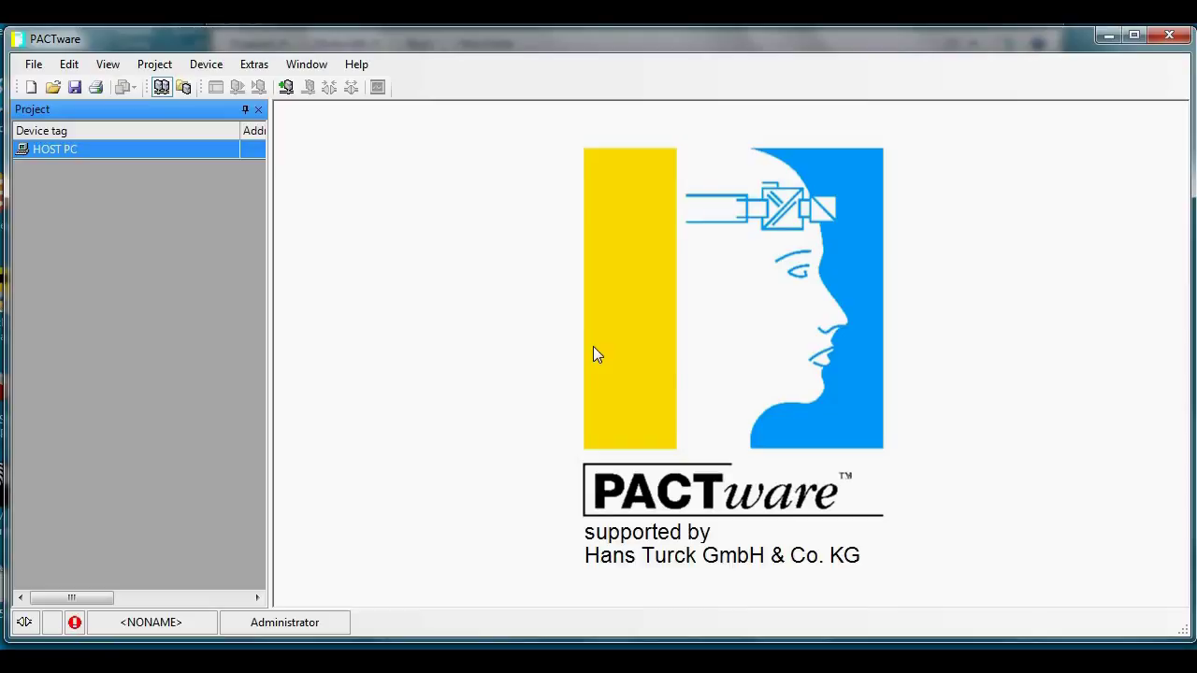
Add a BL Service Ethernet device (TCP:192.168.1.125) under HOST PC
right_click(141, 146)
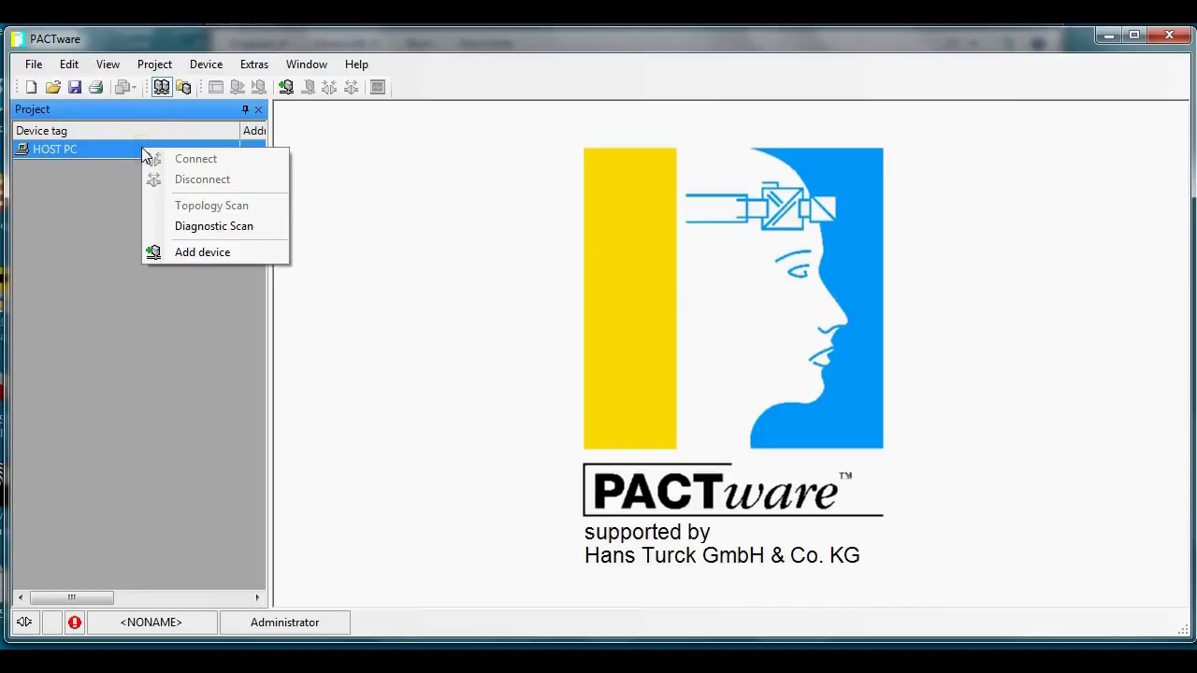
click(204, 252)
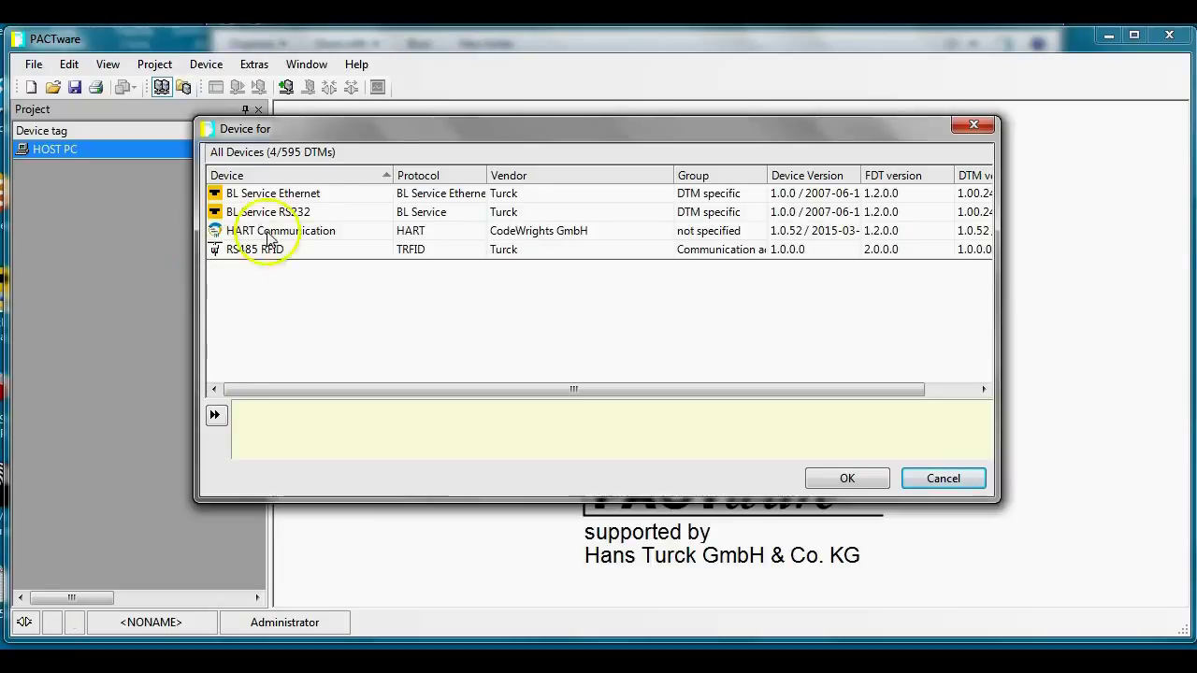
click(293, 196)
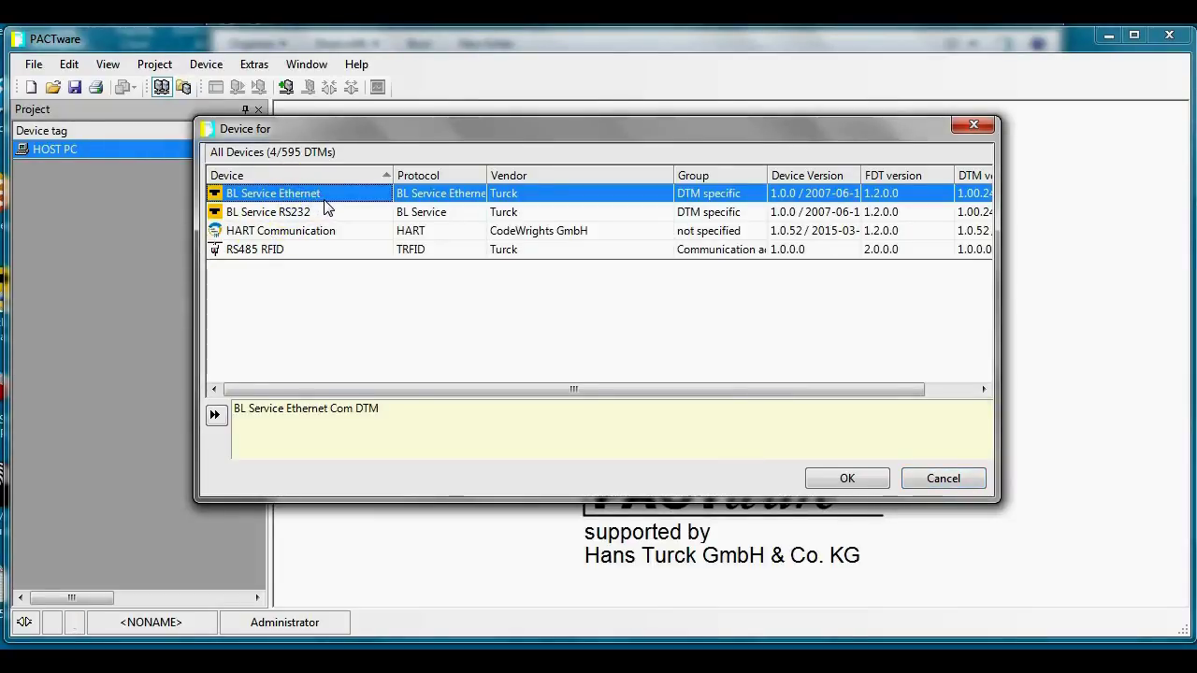
click(860, 479)
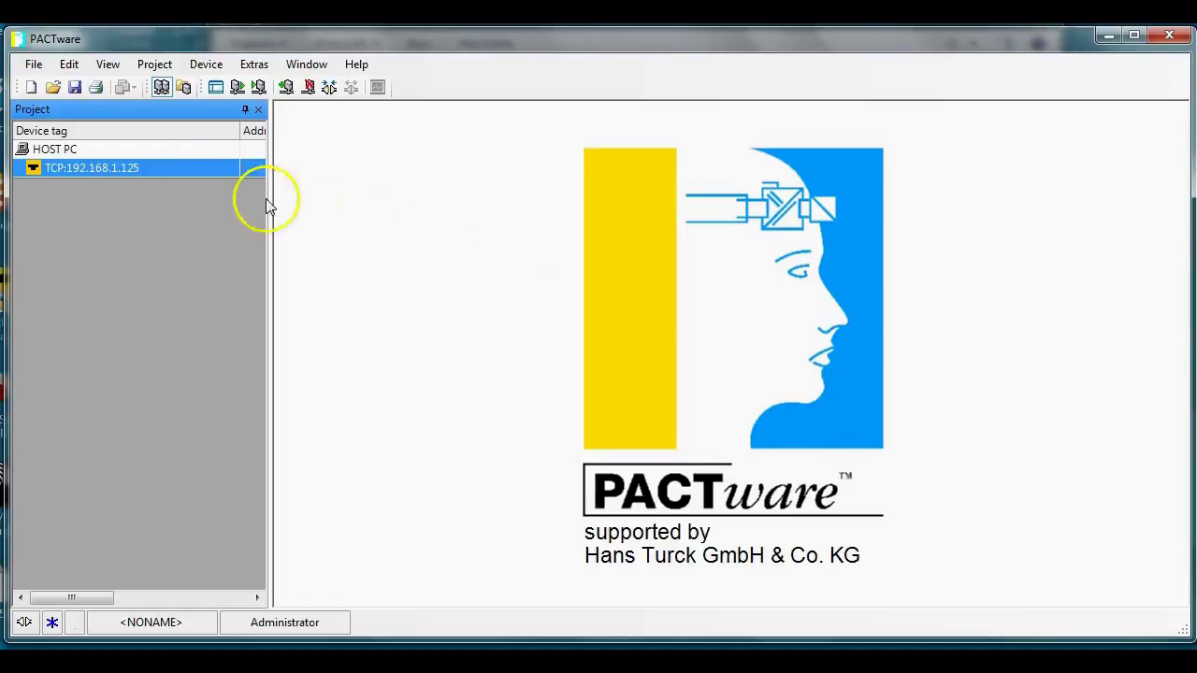
Open Busaddress management from Additional functions for the TCP:192.168.1.125 device
right_click(146, 169)
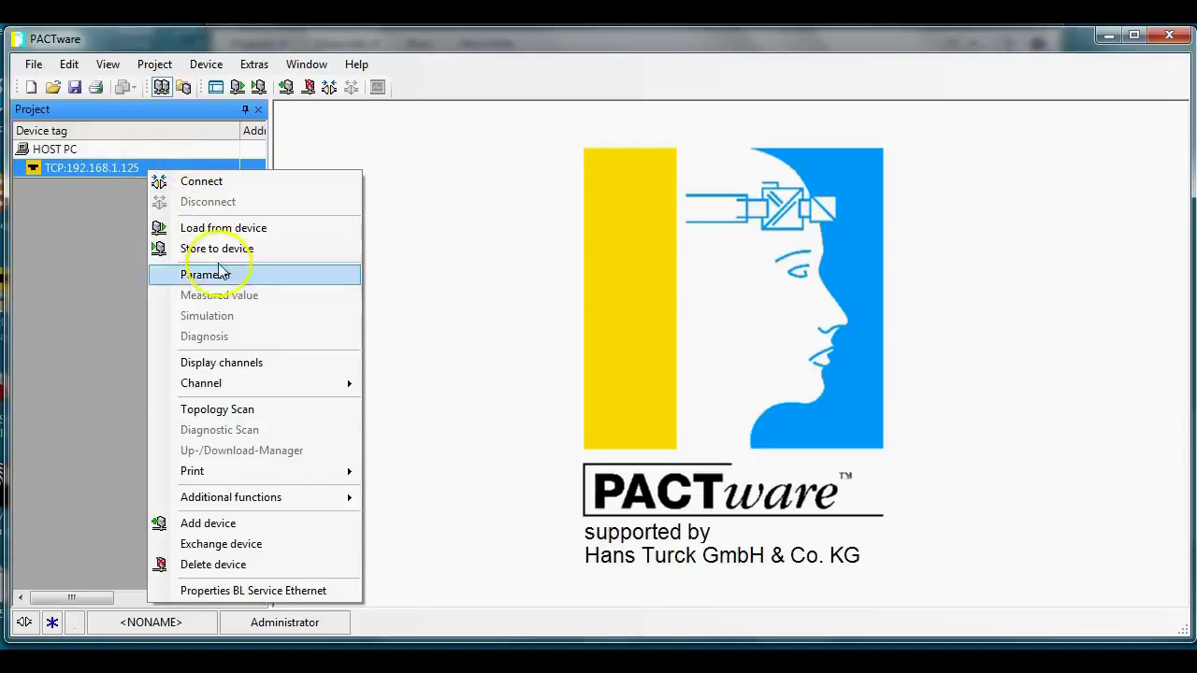
click(255, 503)
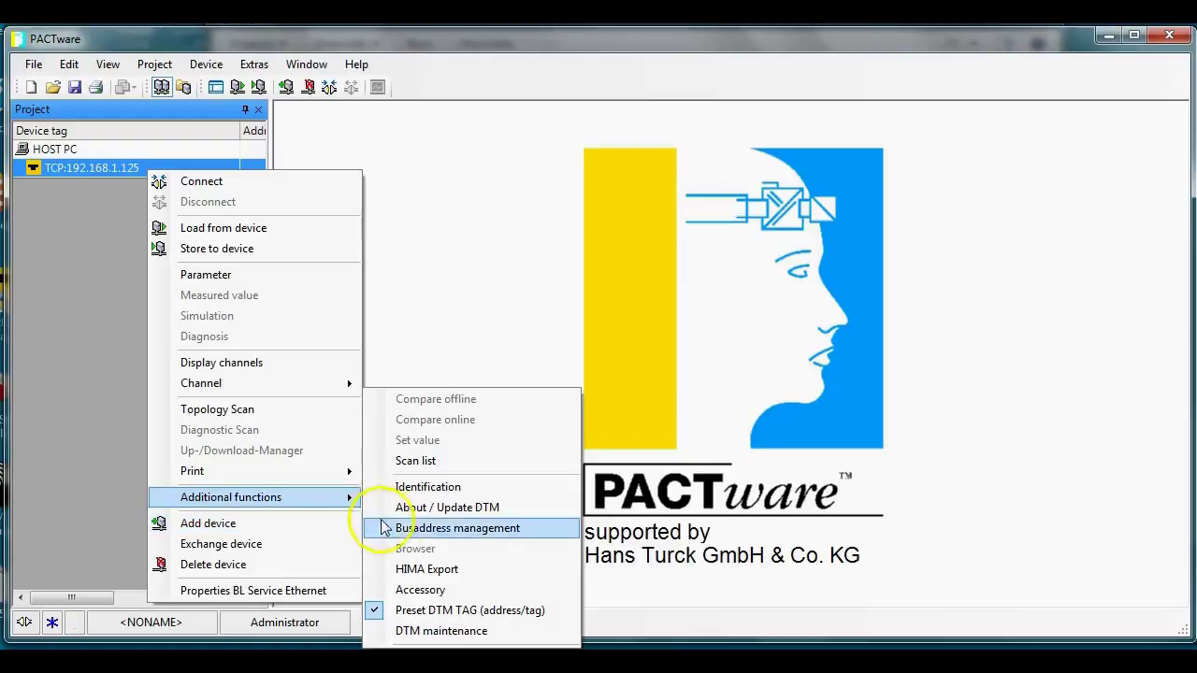
click(455, 531)
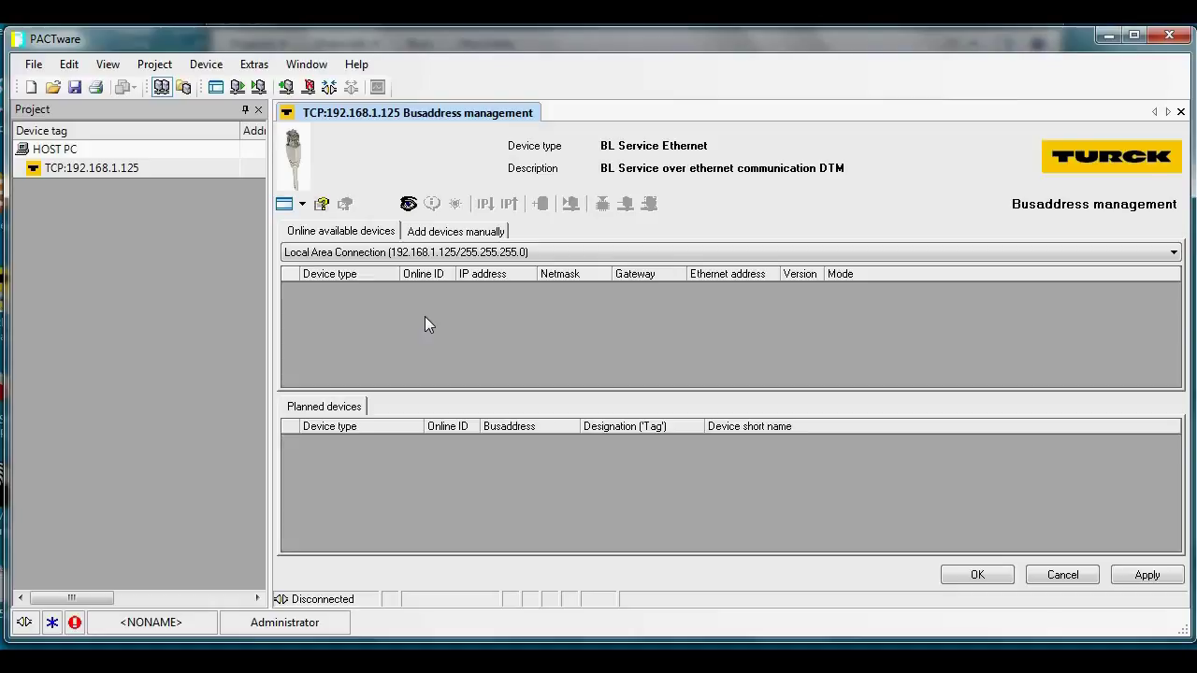
Switch the network connection from Wireless to Local Area Connection so FEN20 at 192.168.1.12 appears
click(618, 254)
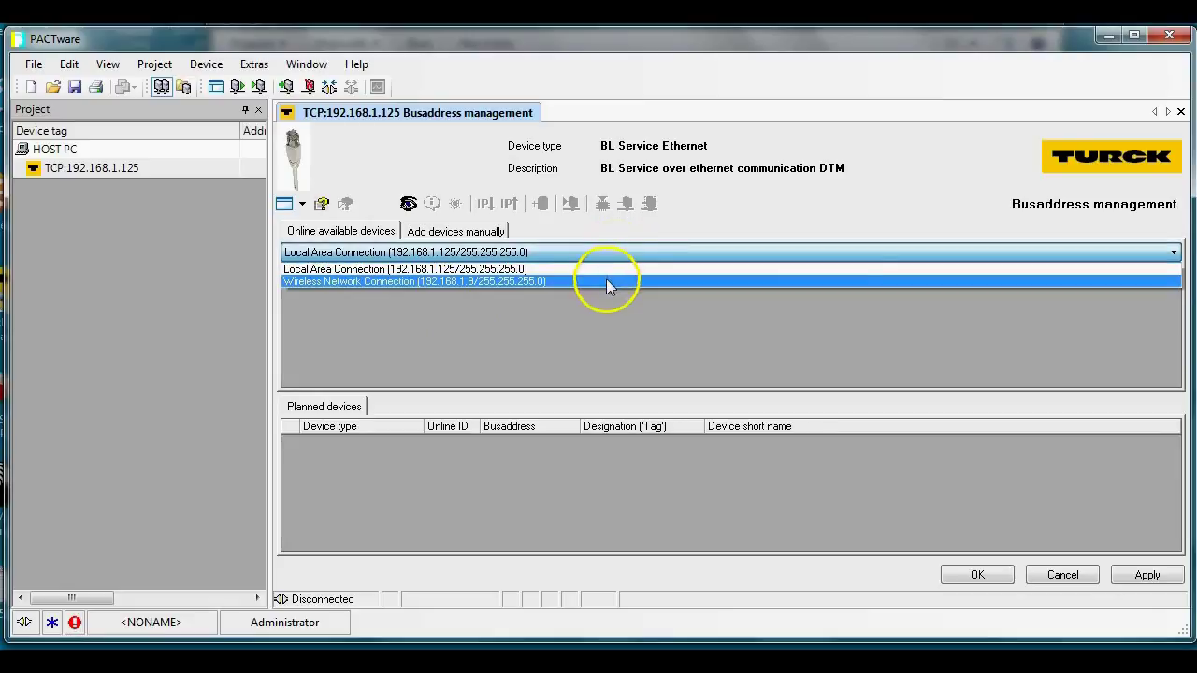
click(606, 281)
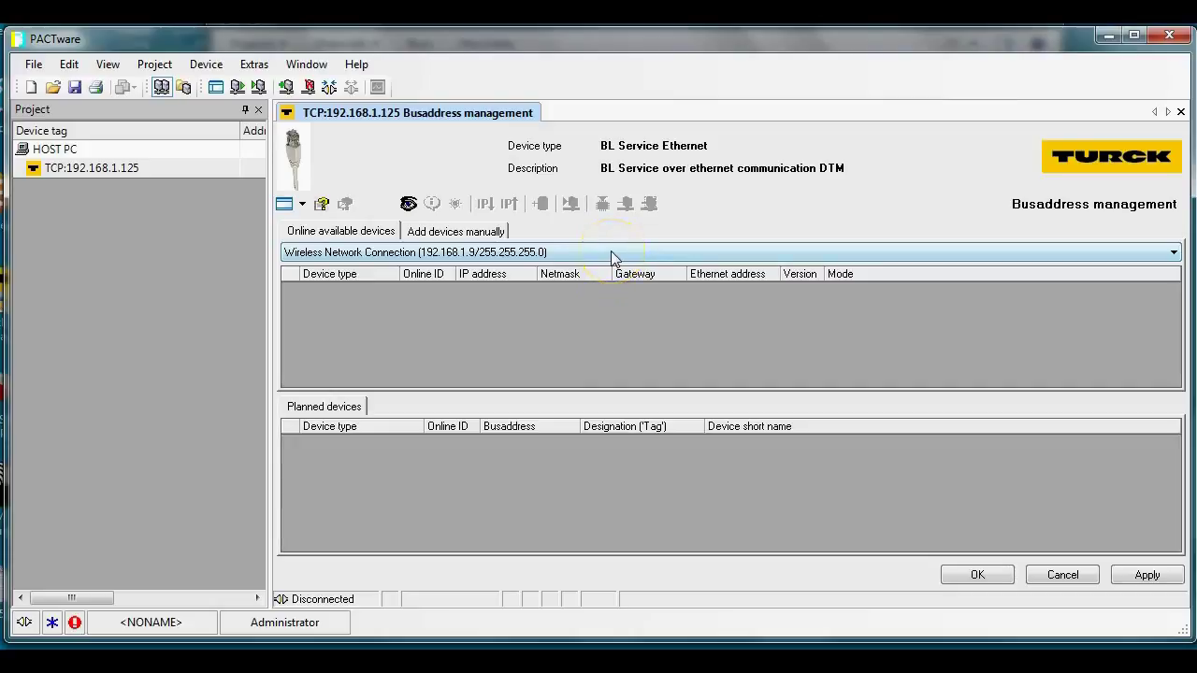
click(611, 254)
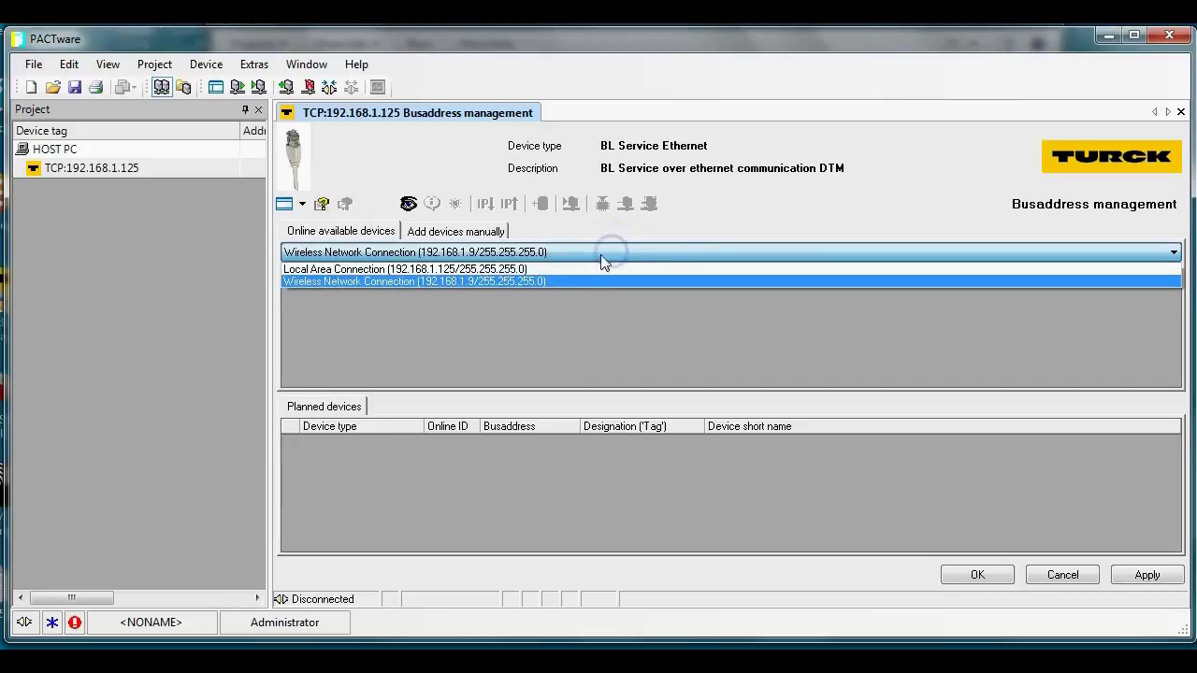
click(570, 271)
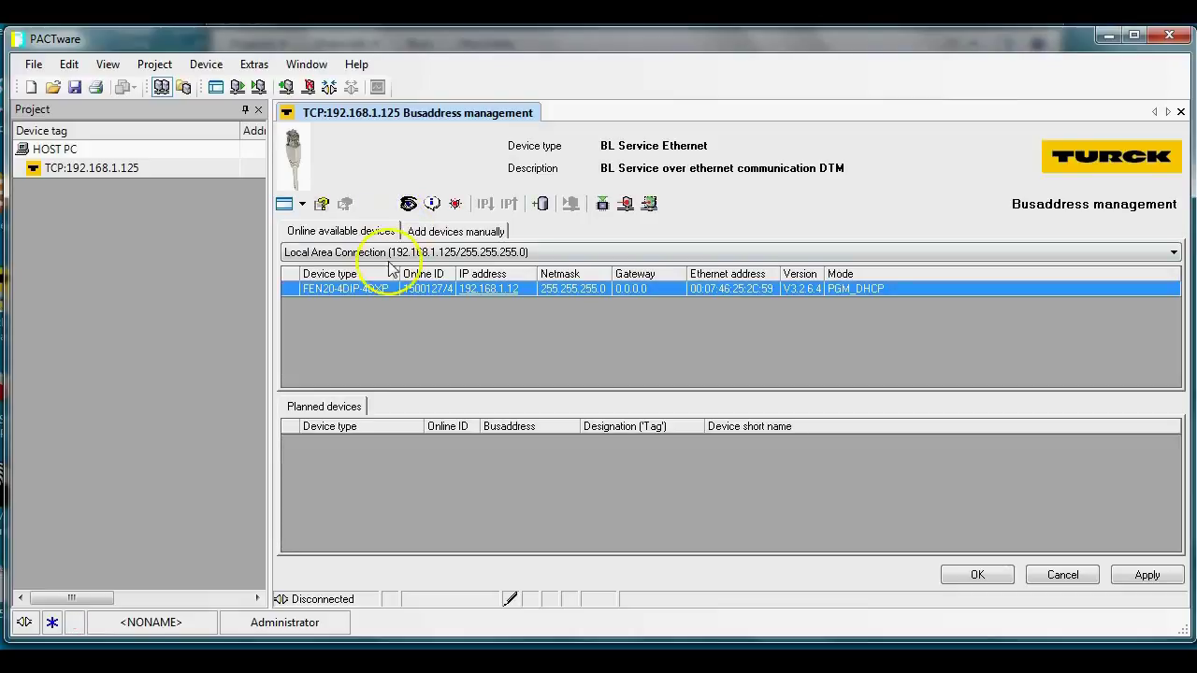
Widen the Version column to reveal the FEN20's current firmware V3.2.6.4
click(367, 290)
click(370, 292)
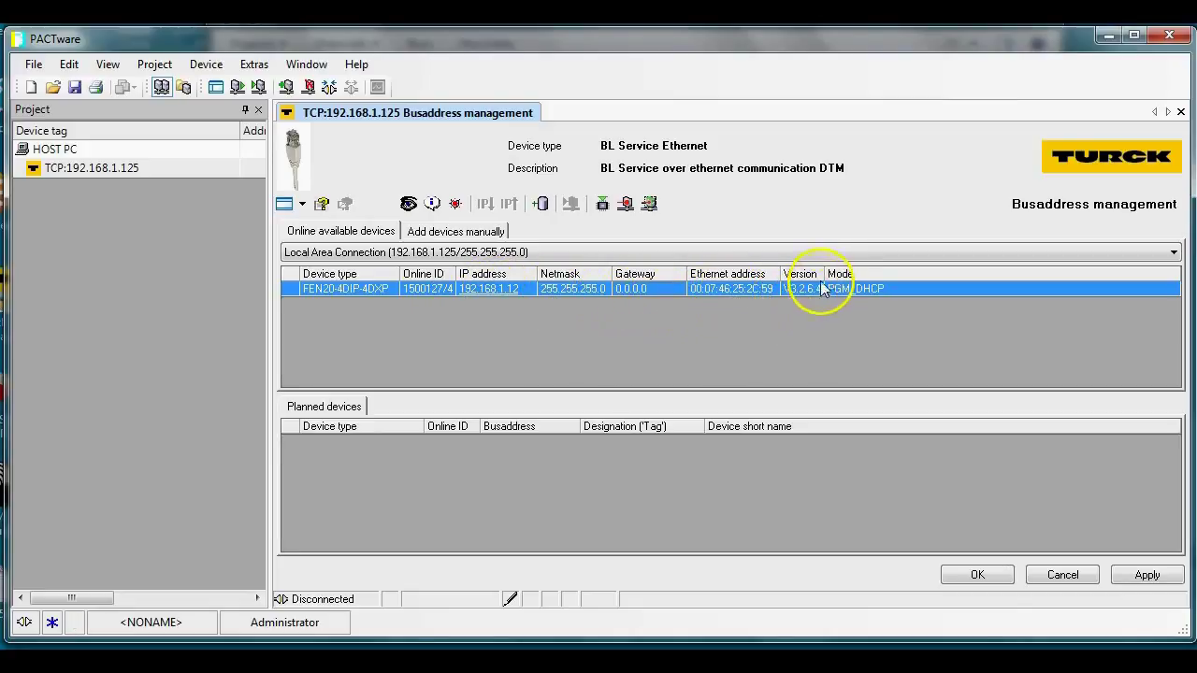
drag(820, 278, 862, 279)
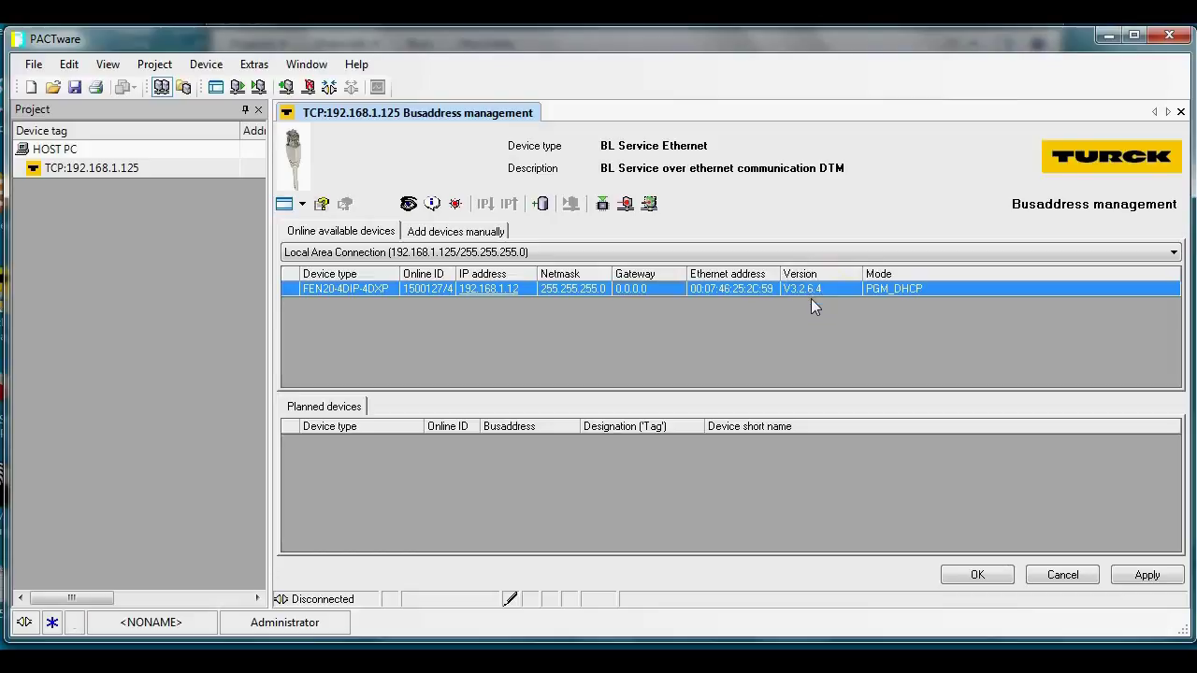
click(725, 331)
Download FEN20_4DIP_4DXP_1500127_V3.3.0.5.bin from Programs > TURCK_ARGEE > ARGEE3_180213 to the module
click(602, 205)
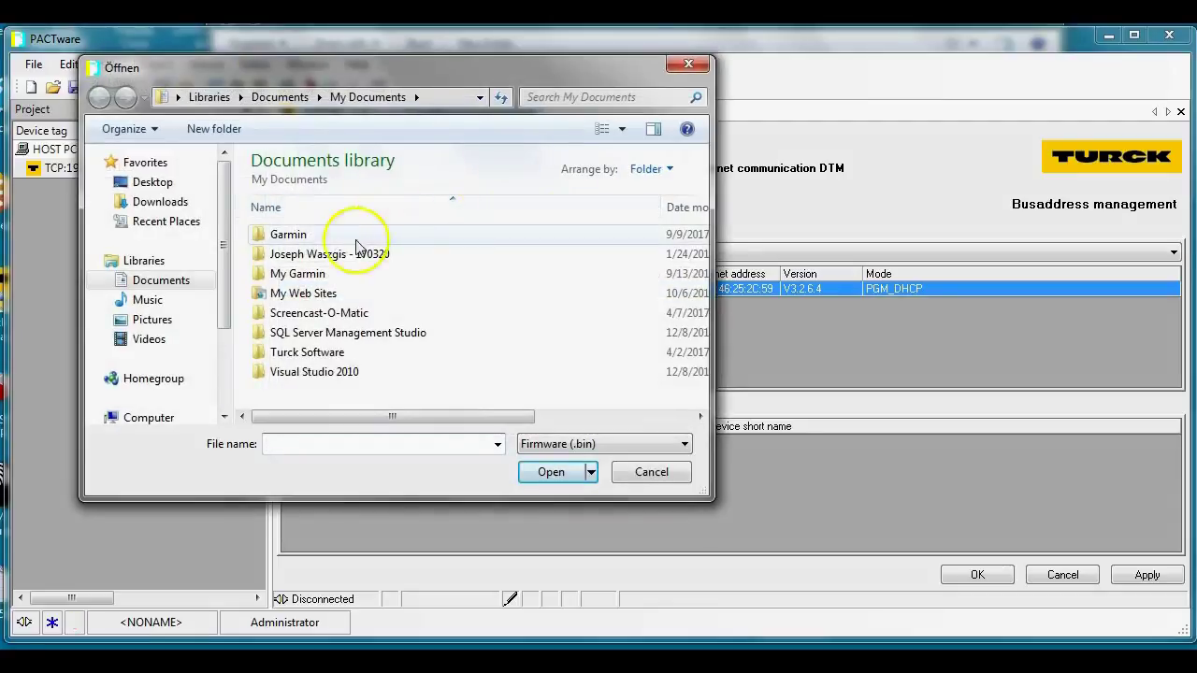
double_click(340, 260)
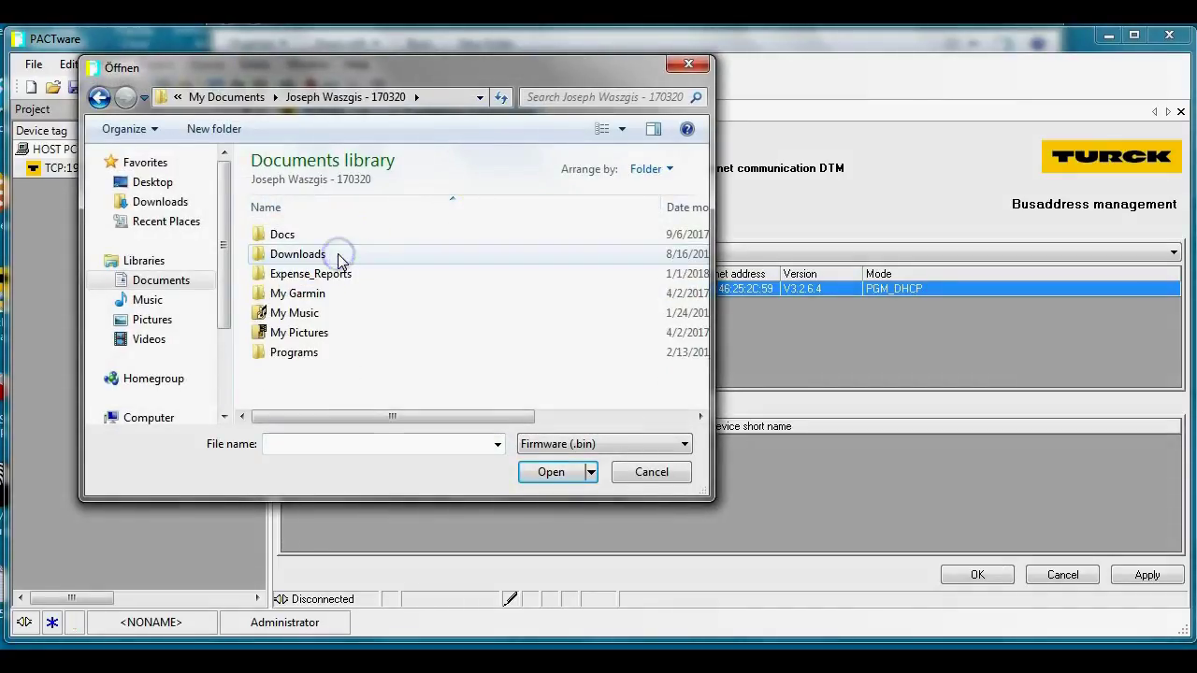
double_click(301, 355)
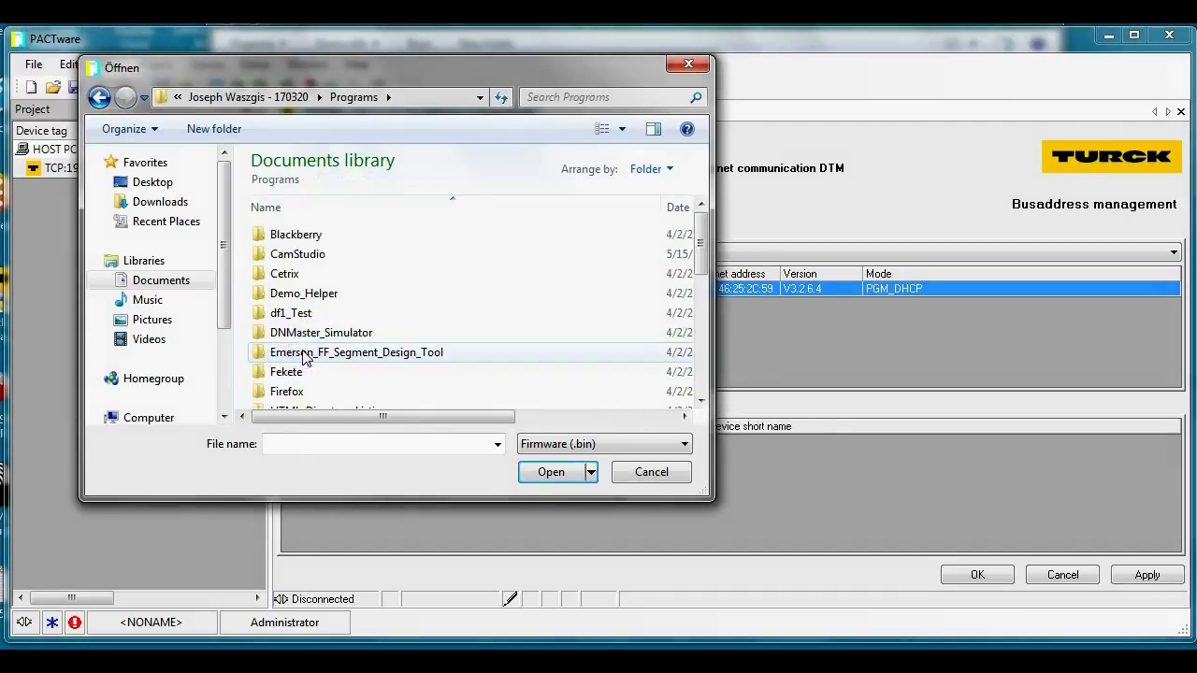
scroll(290, 360, down, 3)
scroll(290, 360, down, 2)
scroll(280, 347, down, 1)
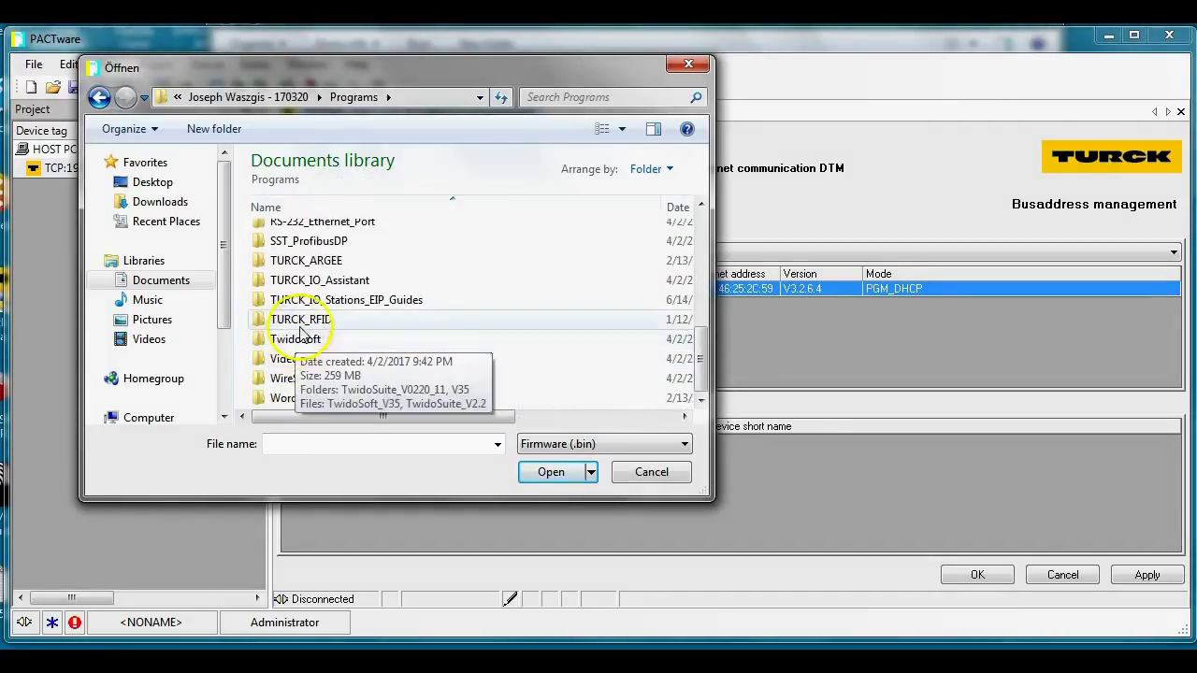
double_click(308, 261)
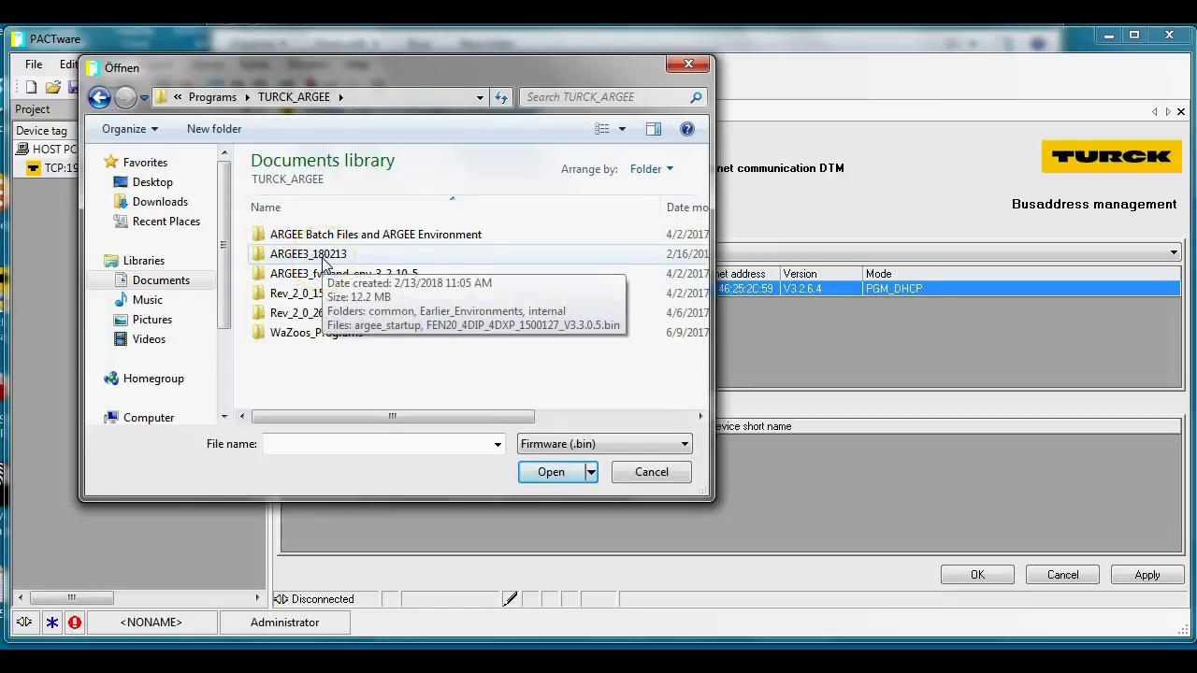
double_click(323, 260)
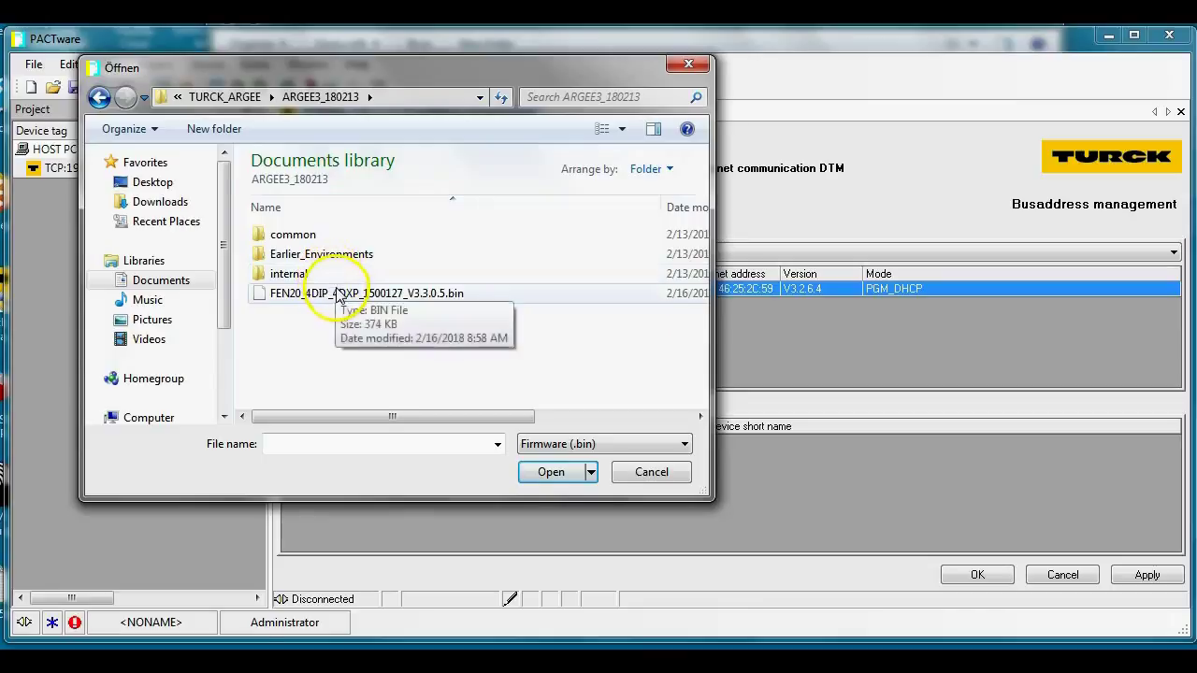
click(338, 293)
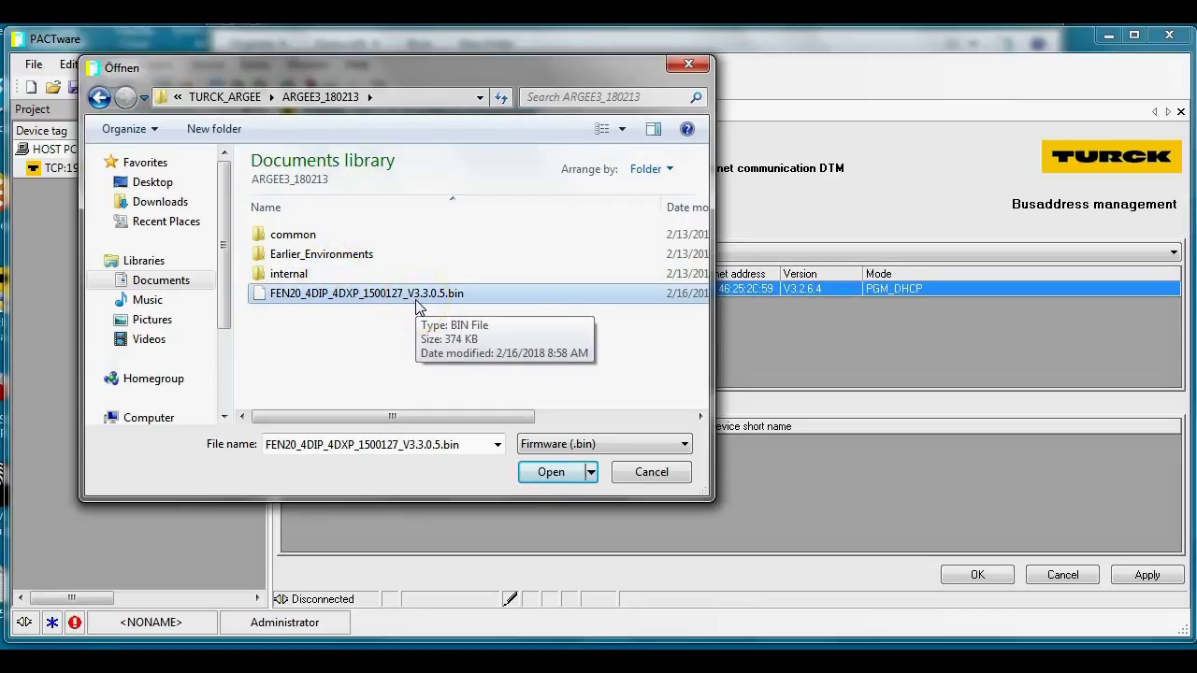
click(552, 472)
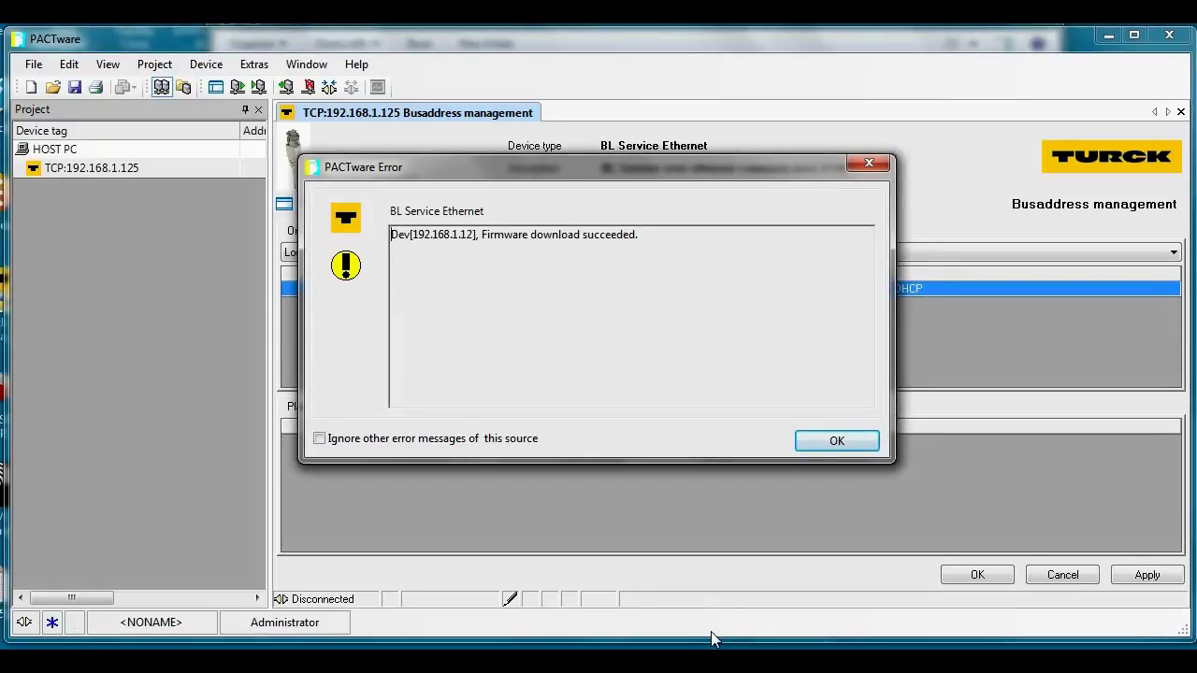
Dismiss the 'Firmware download succeeded' message with OK
click(835, 441)
Rescan devices and confirm the FEN20 at 192.168.1.12 now shows firmware V3.3.0.5
click(809, 446)
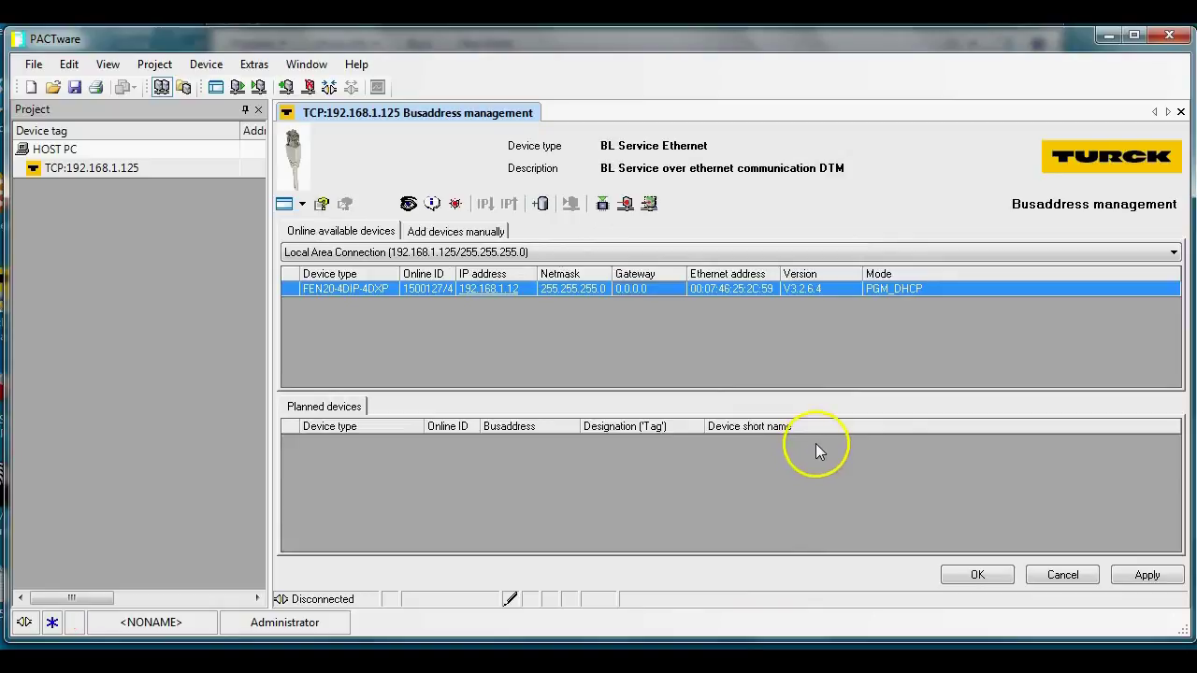
click(751, 391)
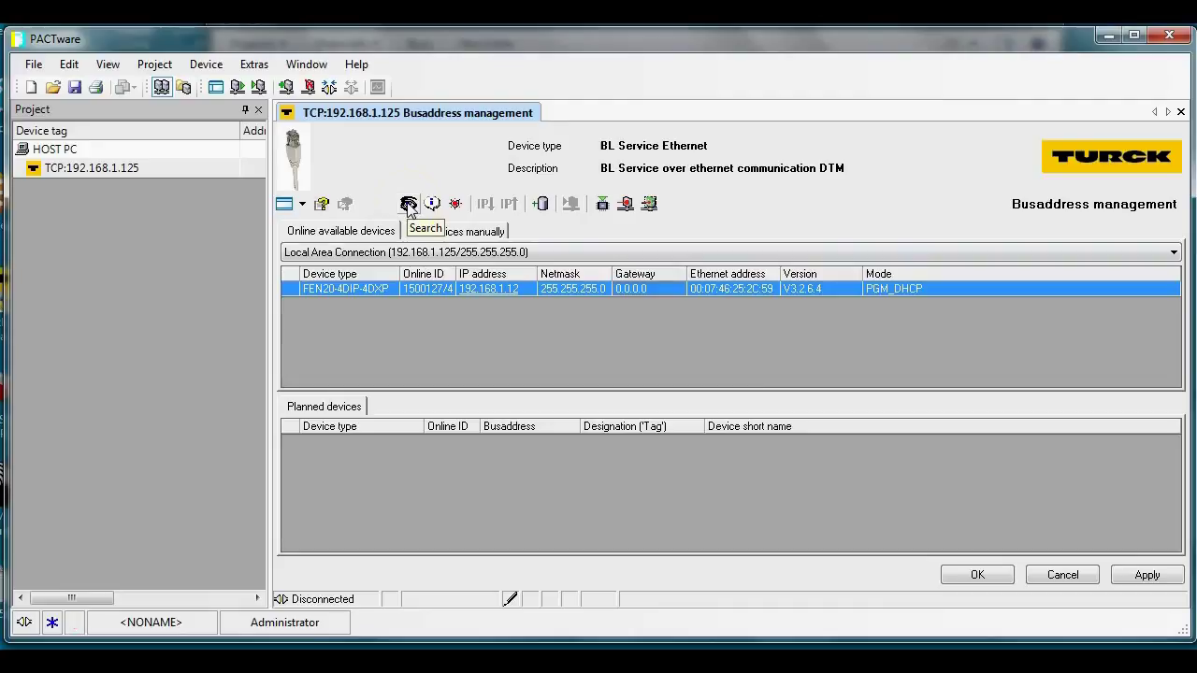
click(409, 205)
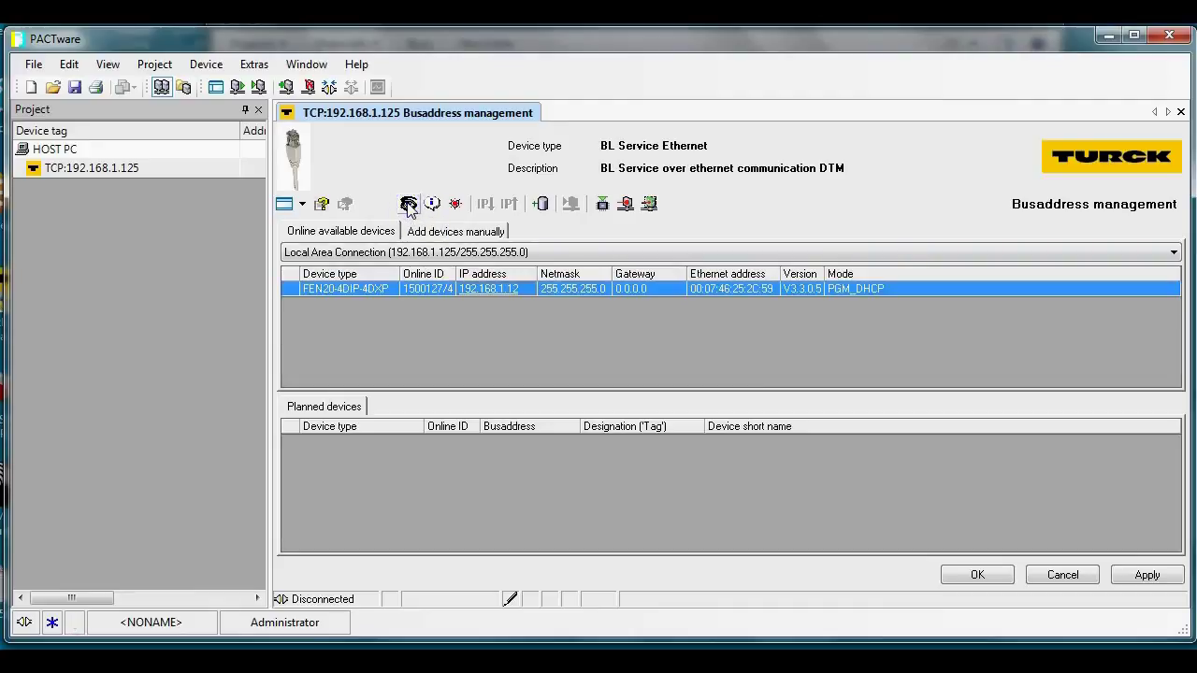